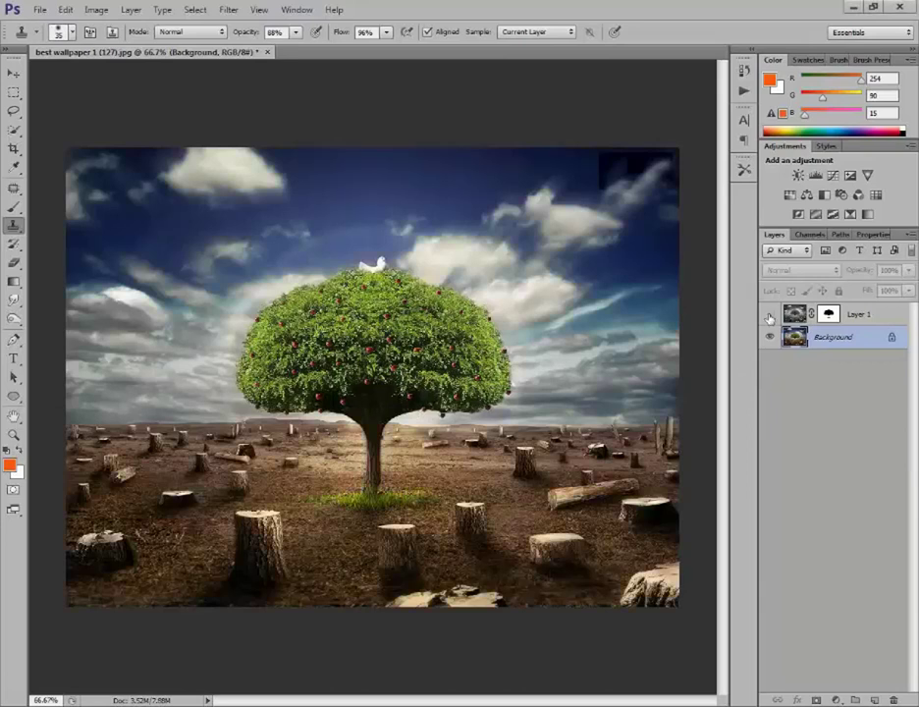
Toggle Layer 1's visibility to preview the finished black-and-white result over the photo
click(769, 314)
click(771, 314)
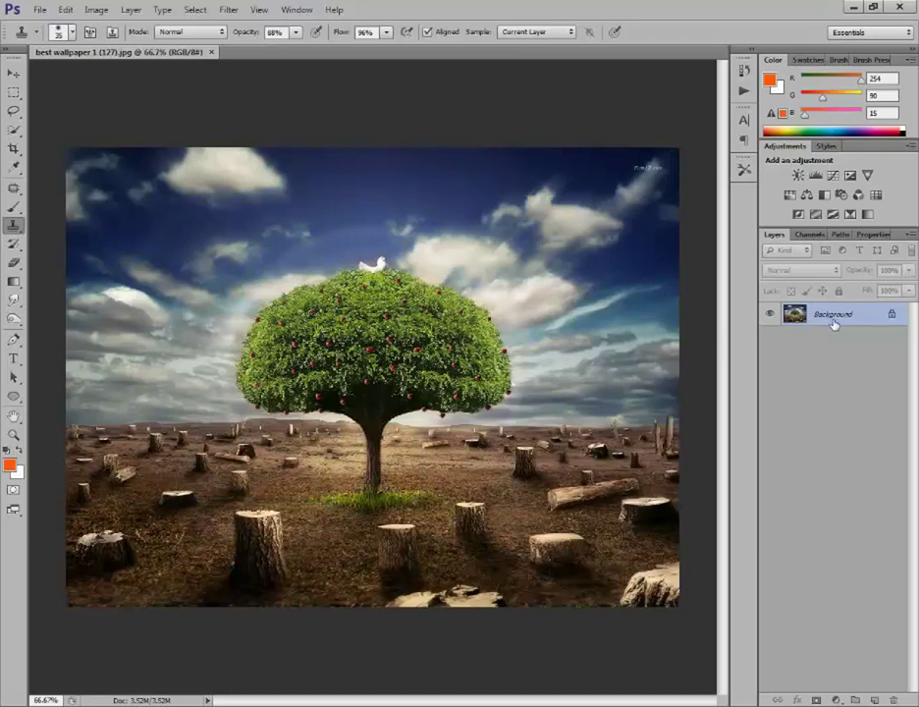
Duplicate the photo layer and convert the copy to black and white with Reds at 51
key(ctrl+j)
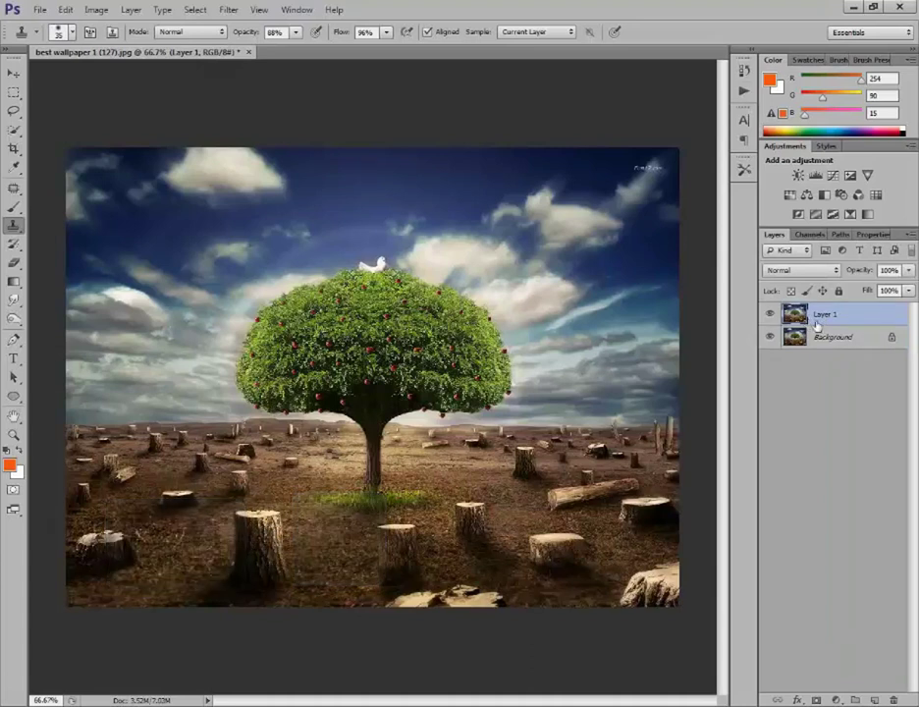
key(ctrl+alt+shift+b)
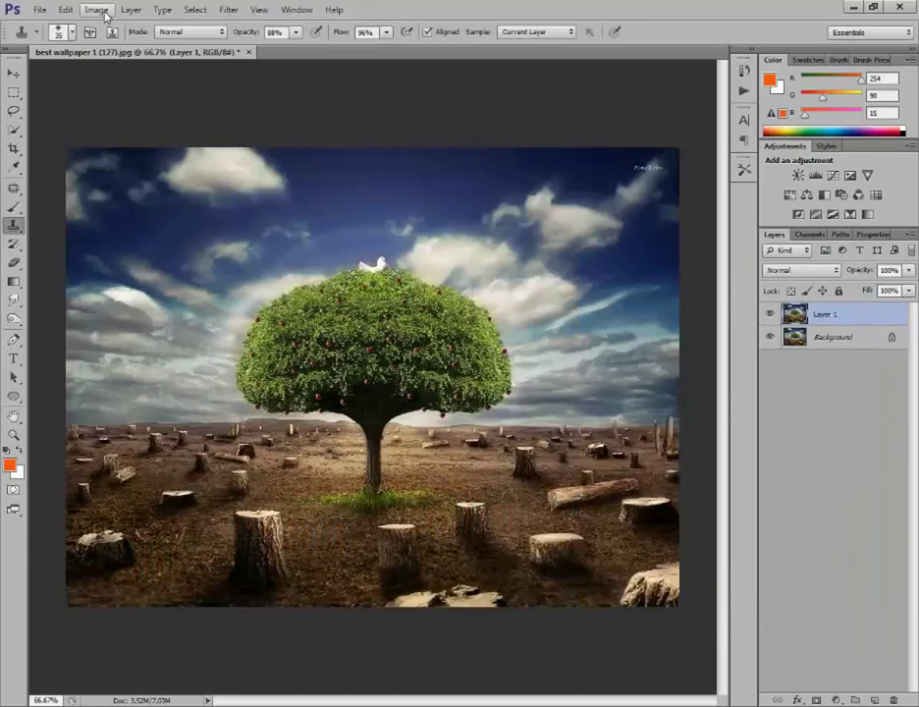
click(103, 11)
mouse_move(118, 46)
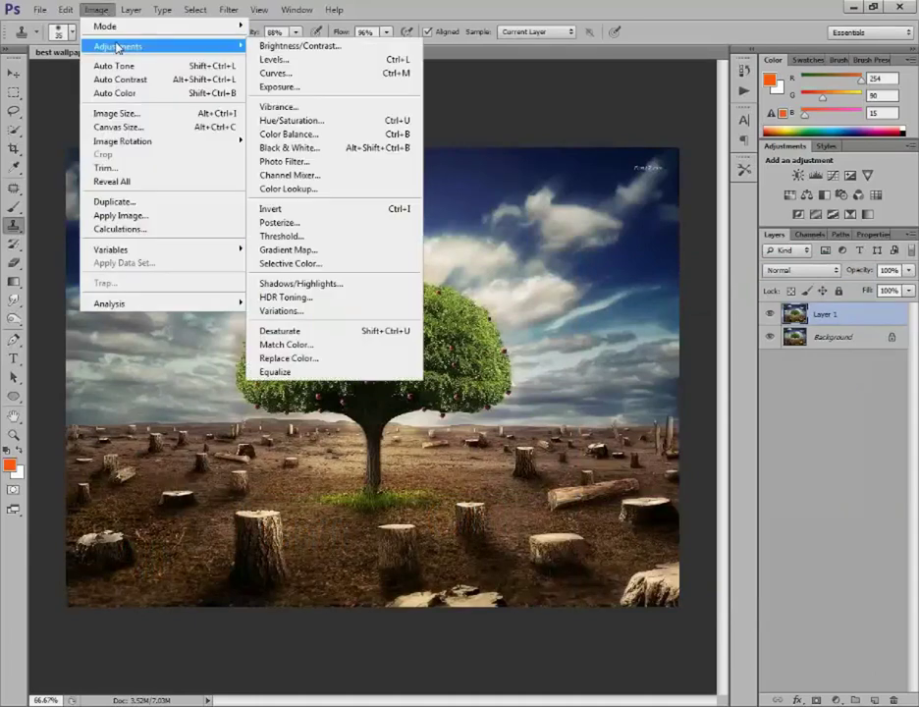
click(346, 149)
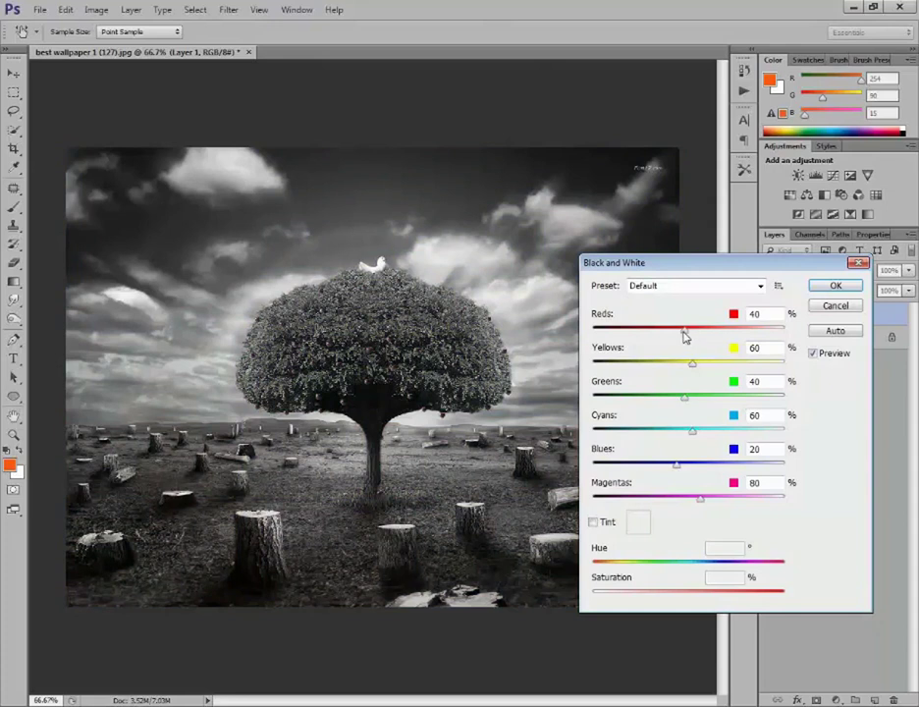
mouse_move(684, 331)
mouse_down()
mouse_move(701, 368)
mouse_move(690, 403)
mouse_move(697, 433)
mouse_move(707, 434)
mouse_up()
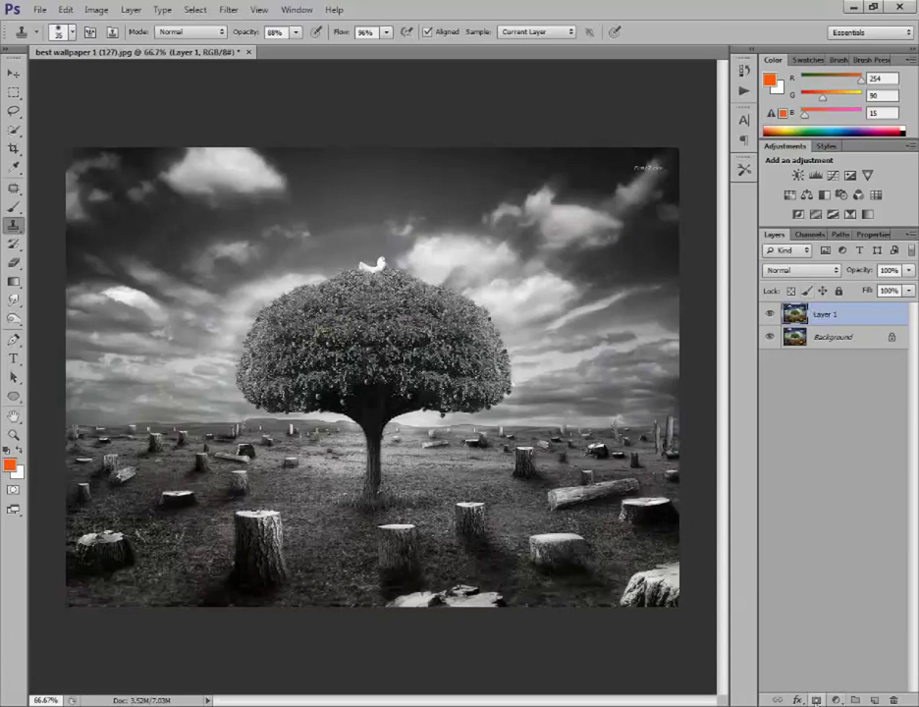
Add a layer mask to Layer 1, target it, and set black as the foreground colour
click(816, 699)
click(827, 314)
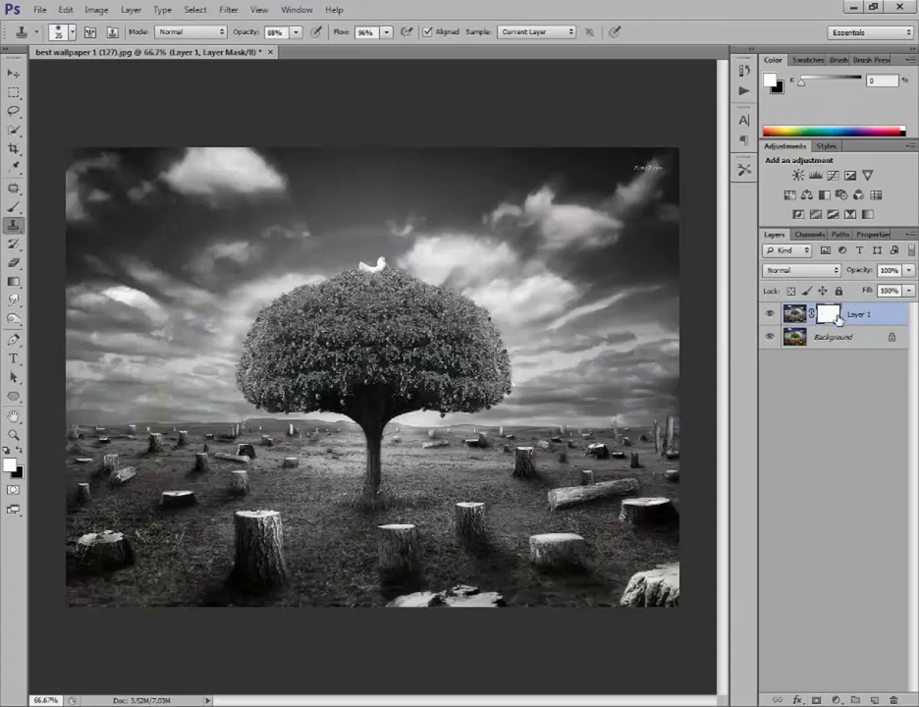
click(21, 449)
Select the Brush tool with a 65 px brush size
click(14, 206)
click(71, 31)
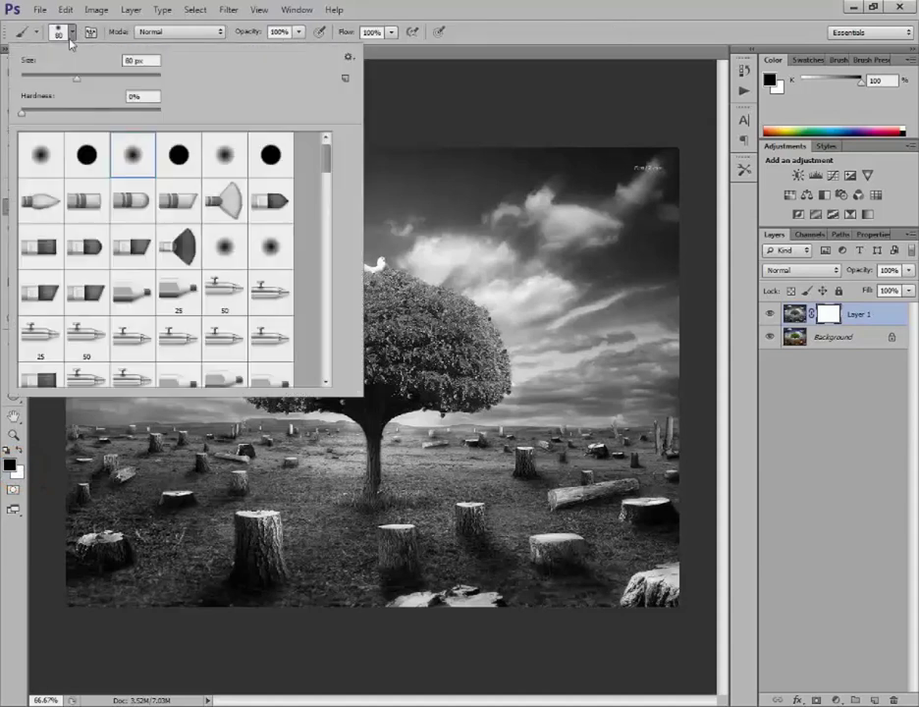
text(65)
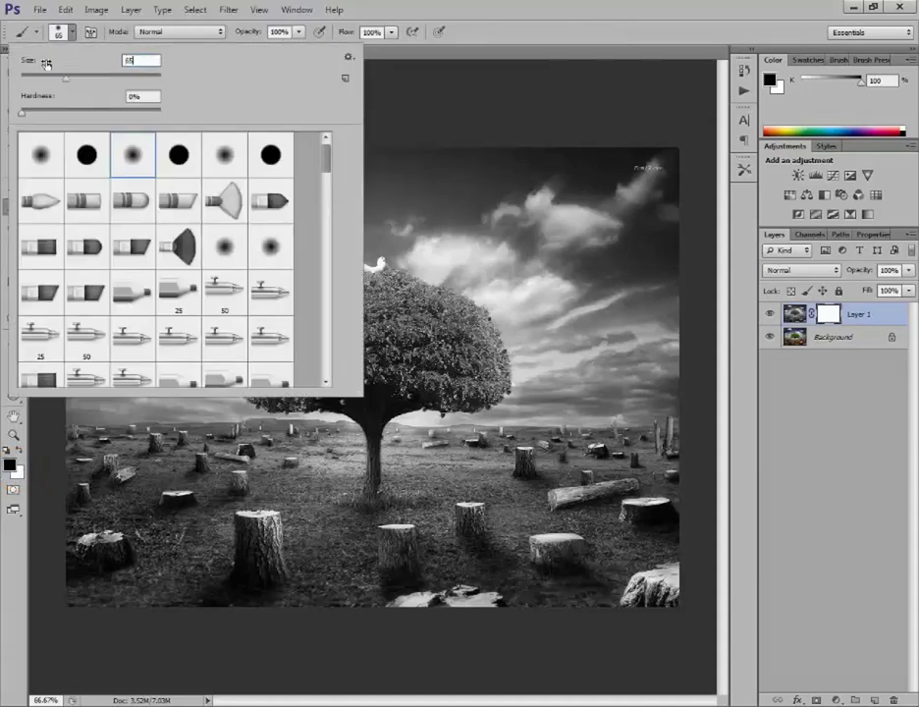
key(Return)
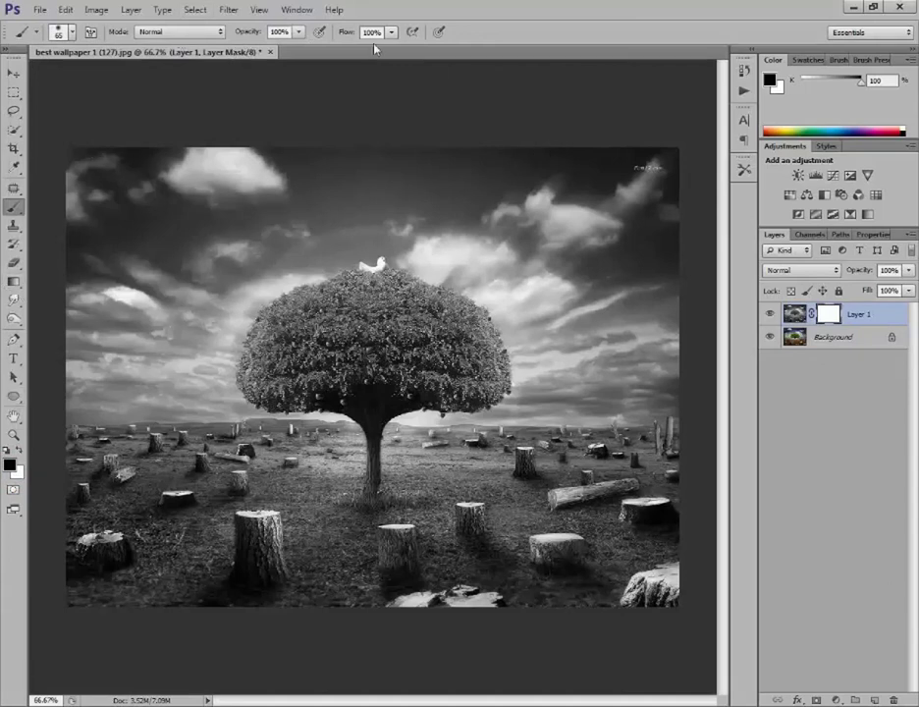
Zoom in on the tree and paint black on the mask over the crown's centre, top and edges
key(z)
click(386, 381)
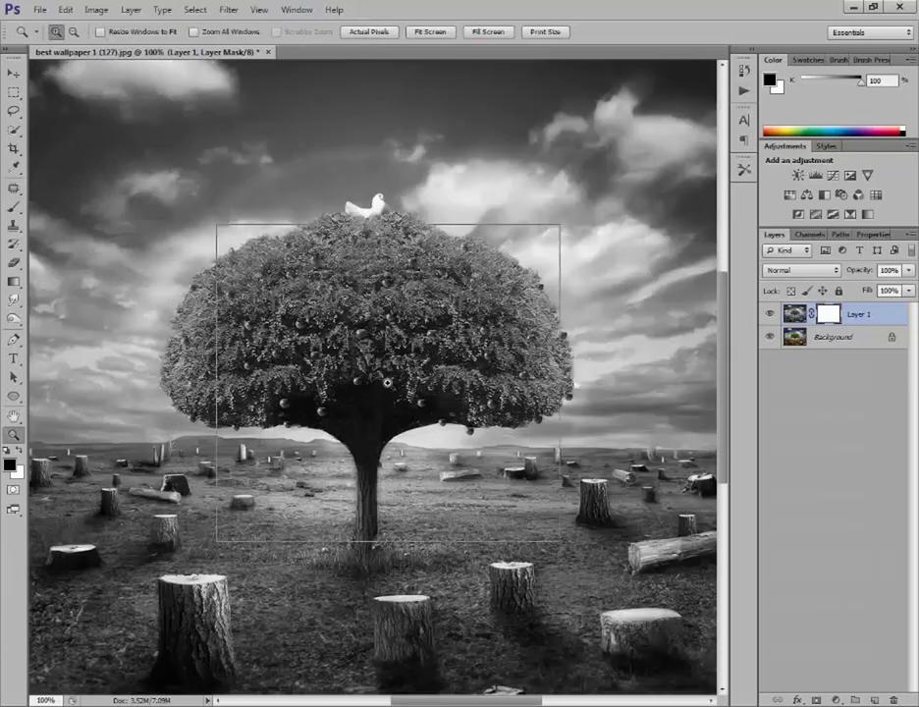
click(386, 382)
alt+click(386, 363)
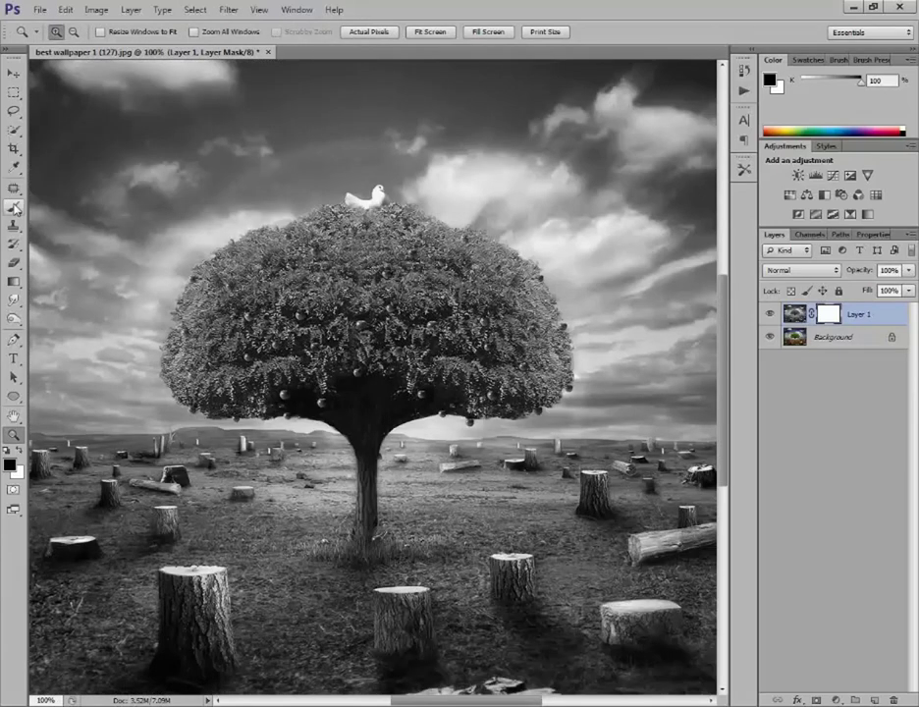
key(b)
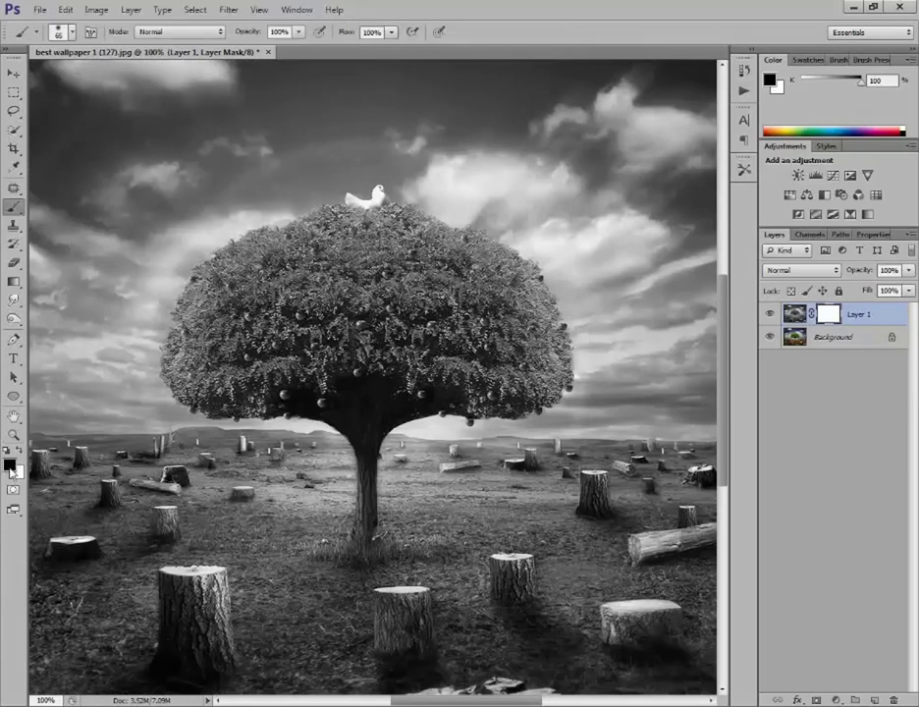
mouse_move(462, 319)
mouse_down()
mouse_move(406, 312)
mouse_move(157, 236)
mouse_move(153, 278)
mouse_move(196, 263)
mouse_move(306, 344)
mouse_move(321, 311)
mouse_up()
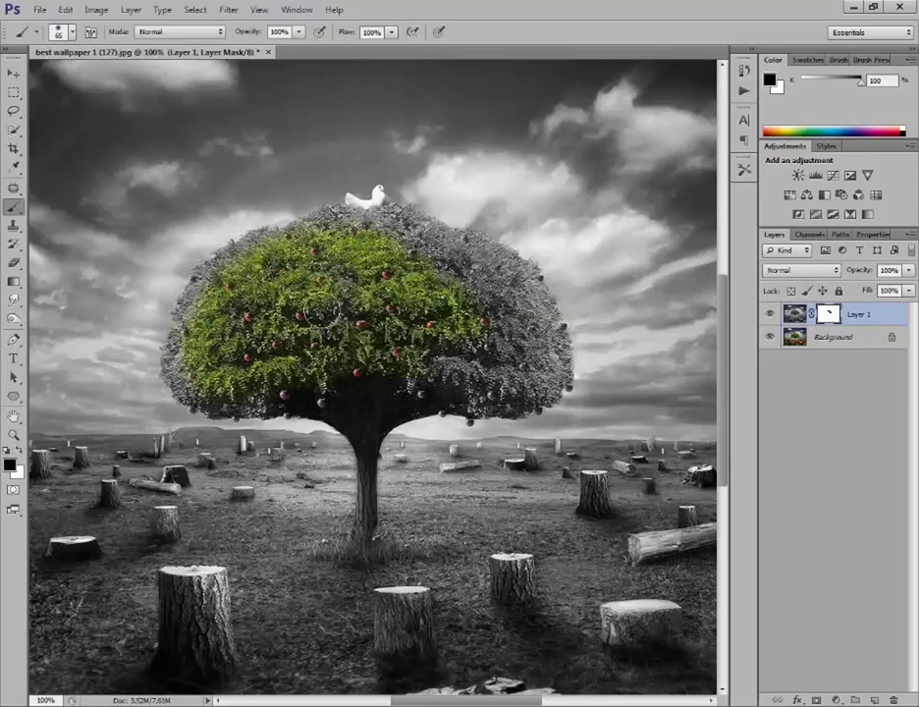
mouse_move(378, 286)
mouse_down()
mouse_move(499, 364)
mouse_move(319, 187)
mouse_move(218, 180)
mouse_move(169, 205)
mouse_move(153, 235)
mouse_move(236, 387)
mouse_move(518, 392)
mouse_move(560, 324)
mouse_up()
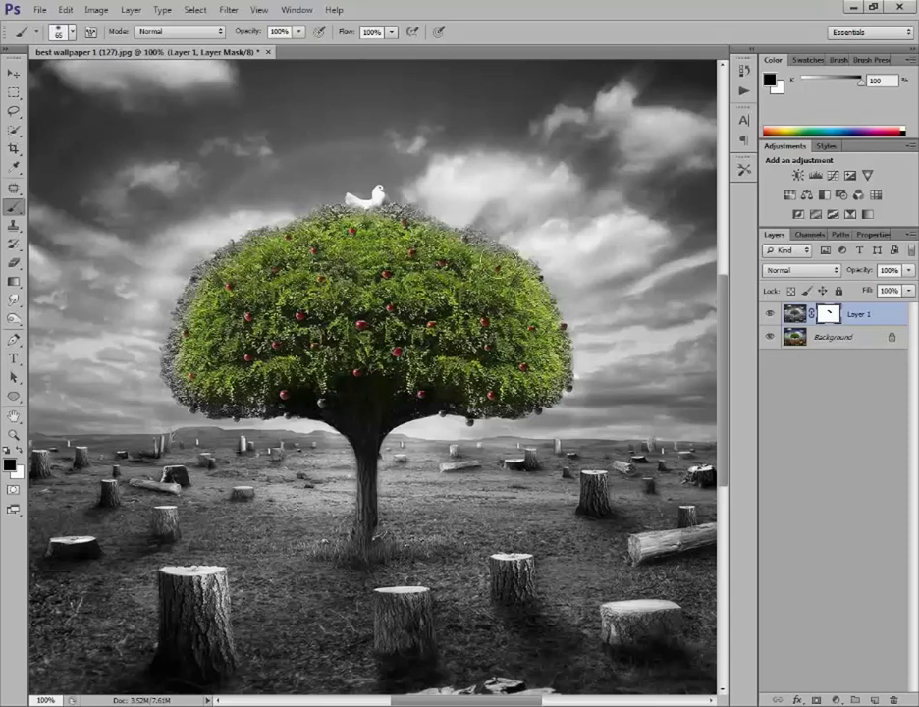
mouse_move(356, 193)
mouse_down()
mouse_move(267, 165)
mouse_move(147, 212)
mouse_move(138, 253)
mouse_up()
mouse_move(169, 339)
mouse_down()
mouse_move(201, 390)
mouse_move(224, 395)
mouse_up()
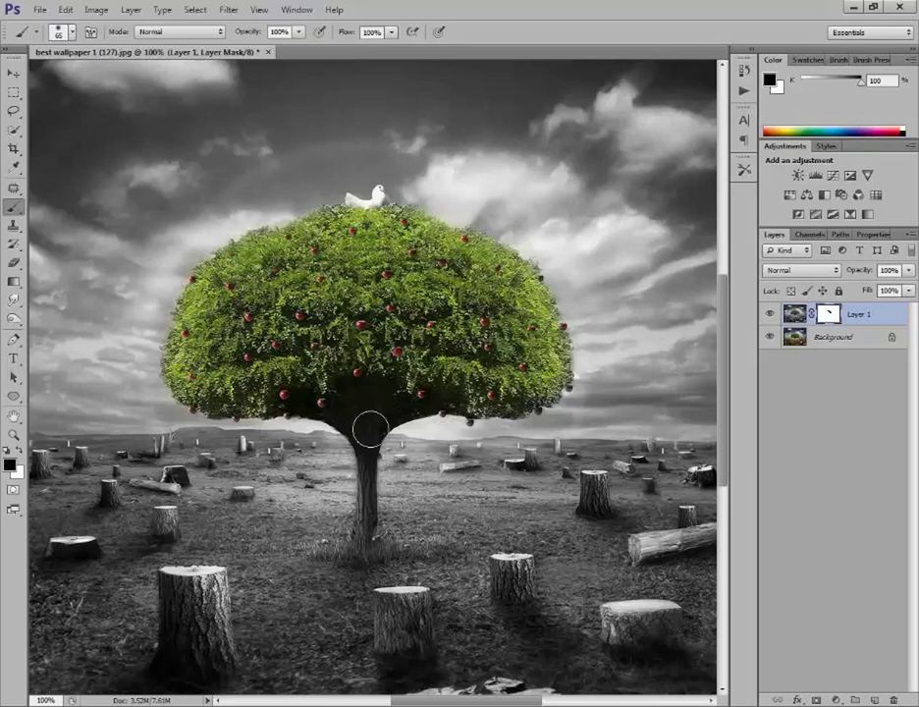
Zoom on the trunk with a smaller brush and reveal the lower trunk and grassy base in colour
key(z)
click(407, 487)
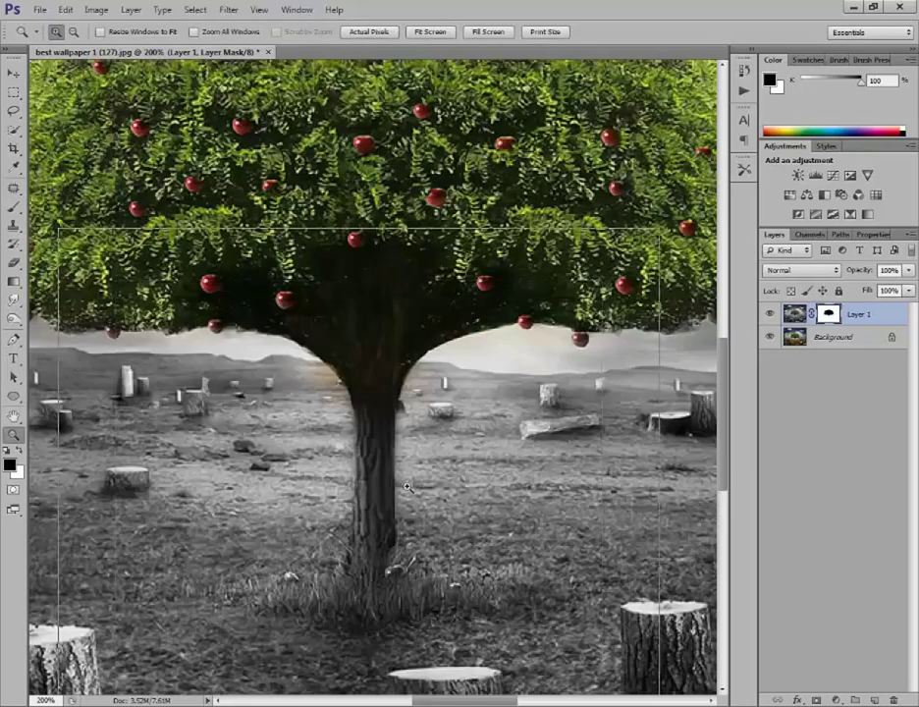
key(b)
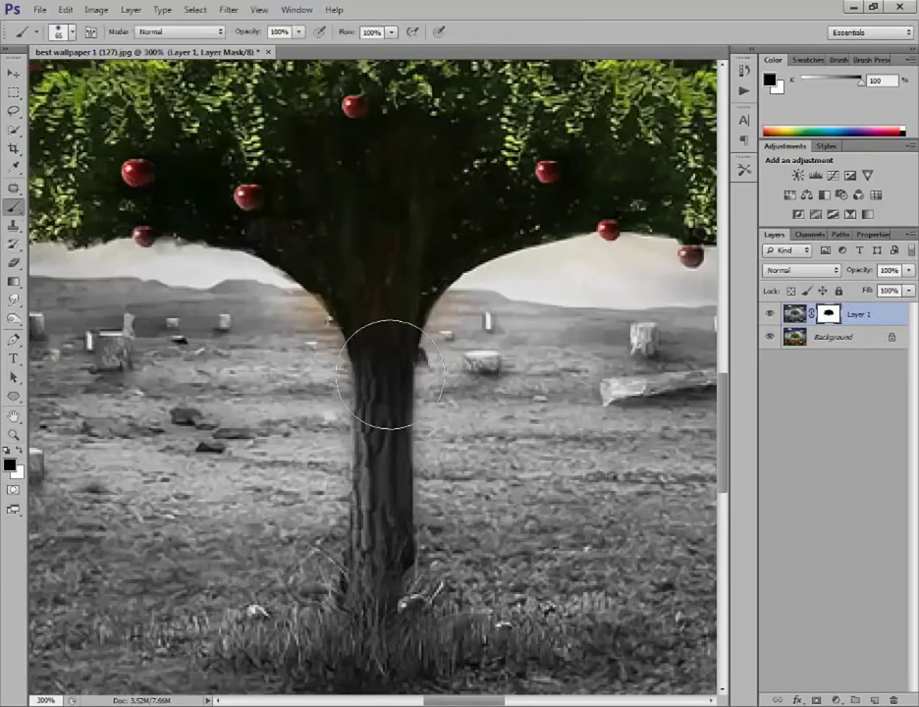
key(bracketleft)
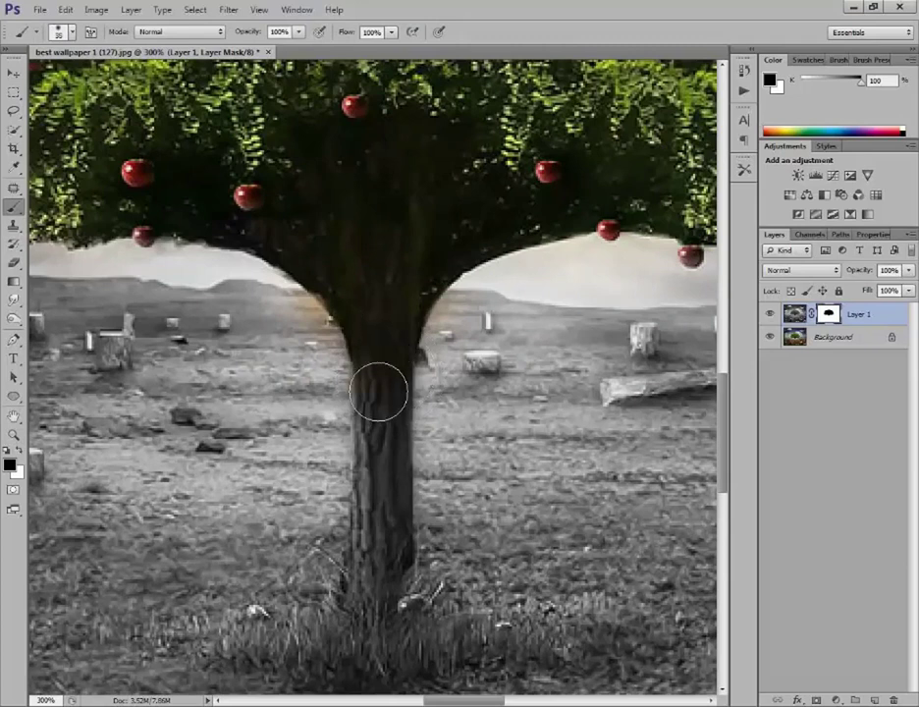
drag(380, 373, 383, 494)
mouse_move(365, 616)
mouse_down()
mouse_move(447, 644)
mouse_move(575, 636)
mouse_up()
Extend the coloured grass and upper trunk, then paint white to remove the trunk's left-edge halo
click(403, 609)
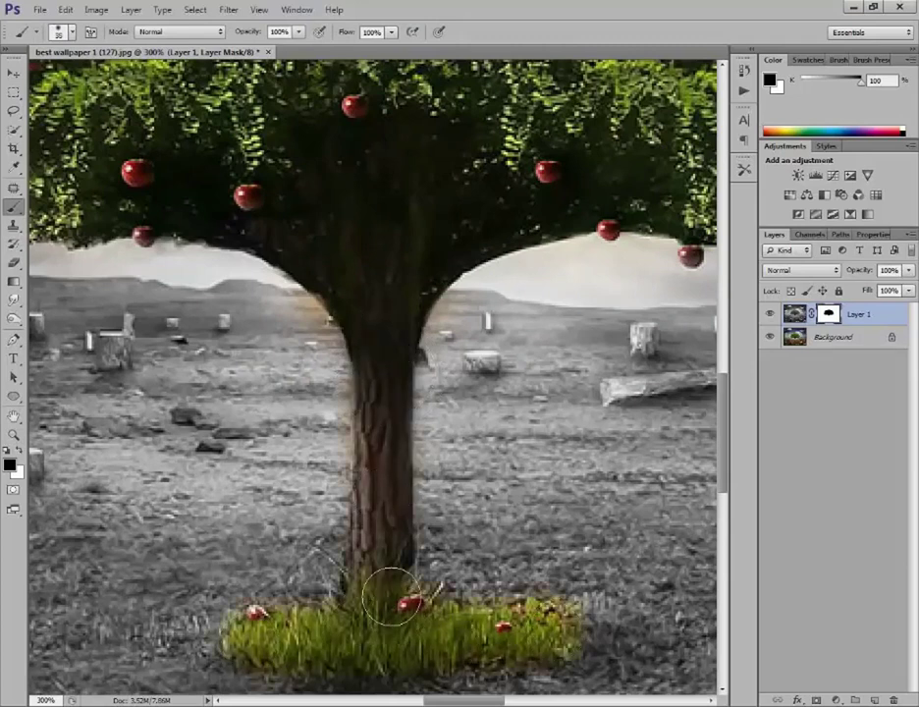
drag(374, 457, 377, 279)
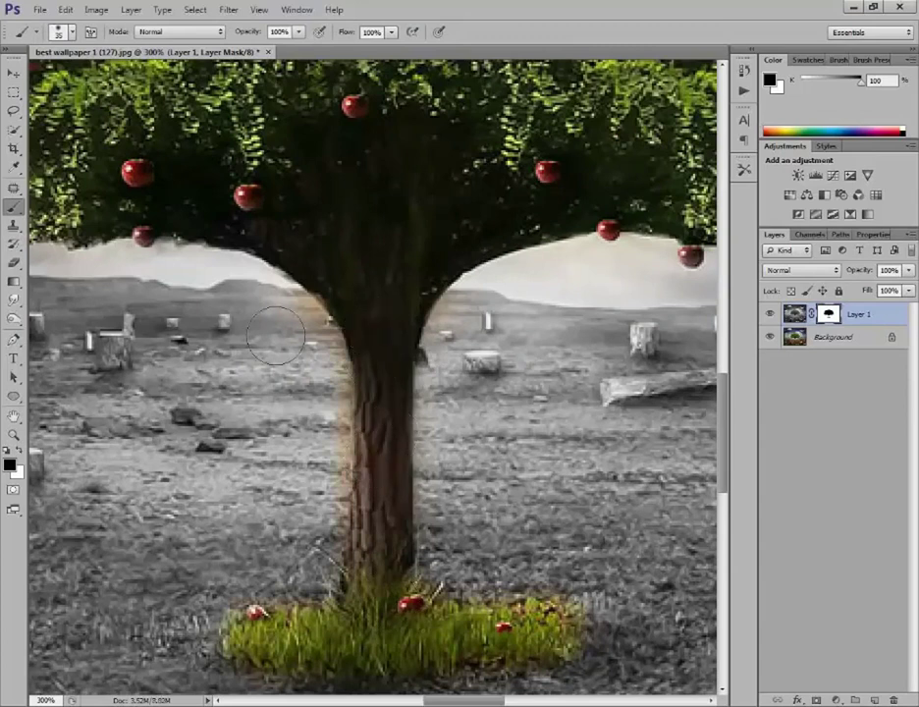
key(x)
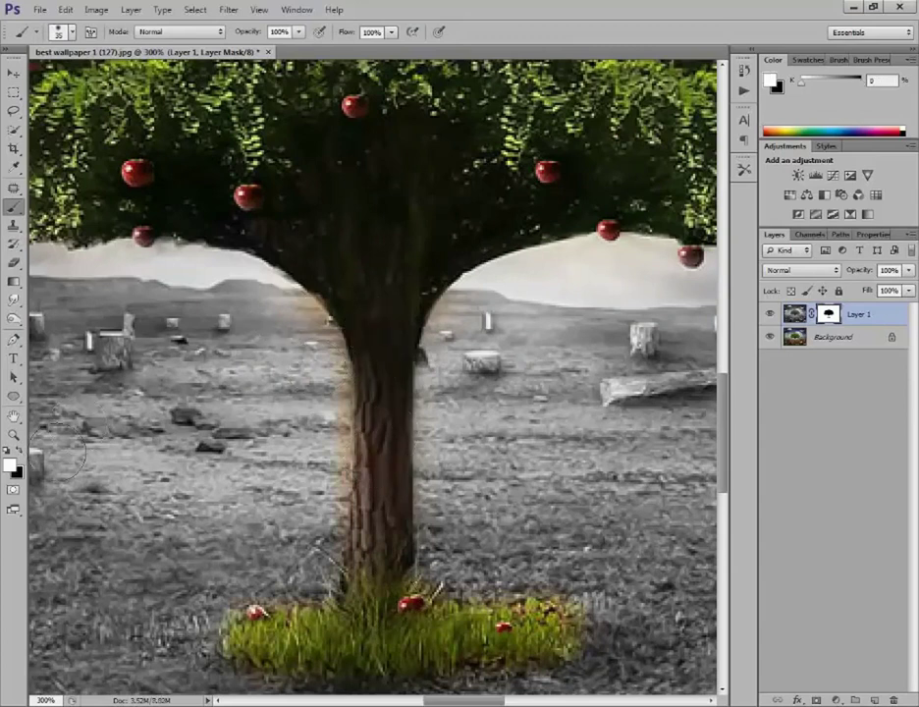
drag(283, 318, 318, 420)
Reframe the view on the whole tree and hide the Background layer to inspect the mask
key(z)
alt+click(415, 484)
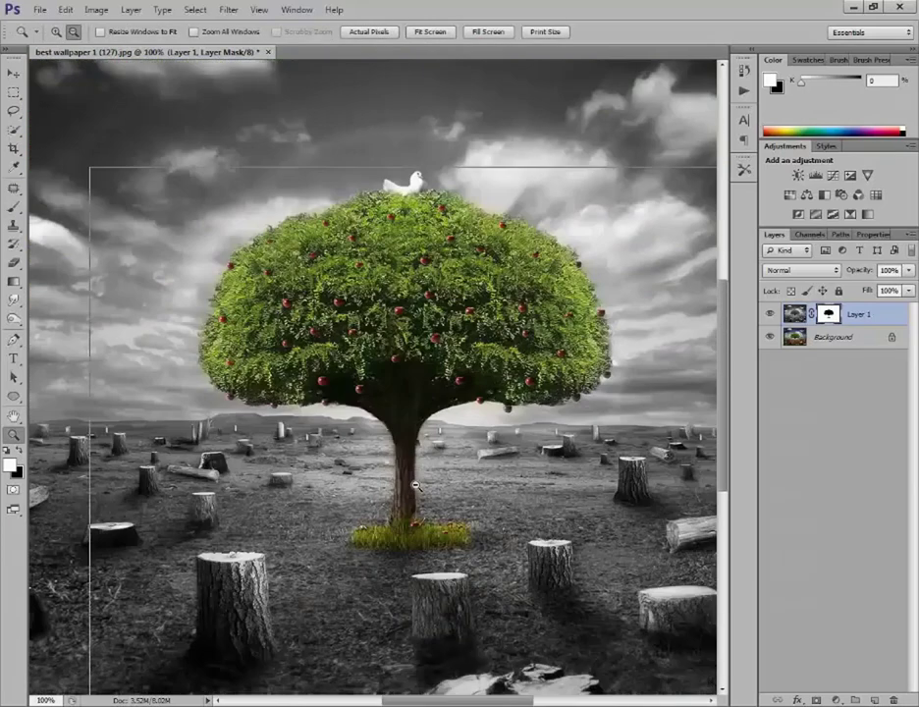
alt+click(415, 484)
click(98, 270)
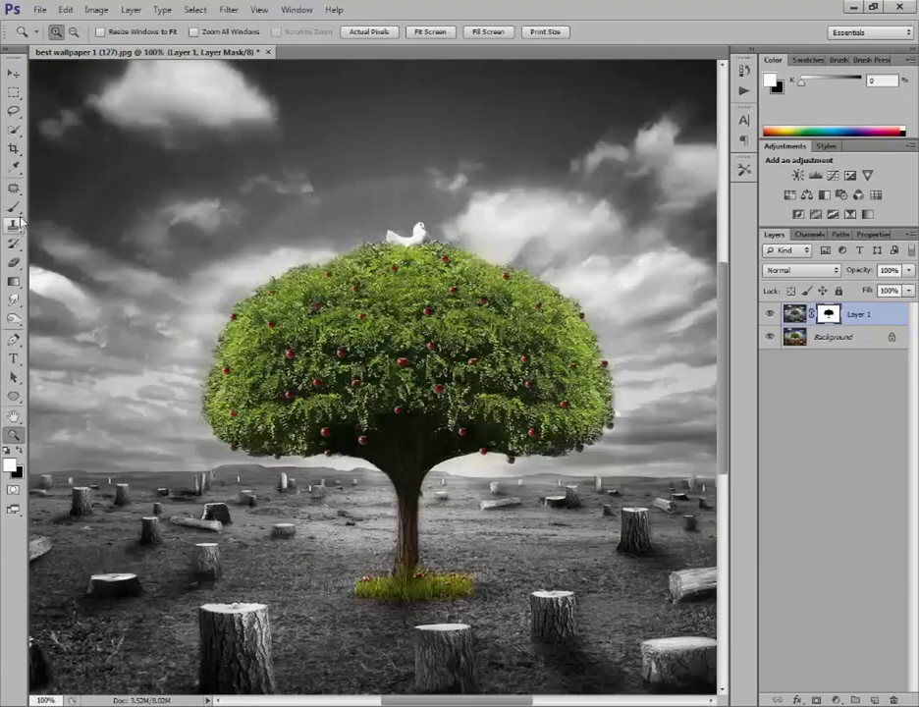
click(14, 206)
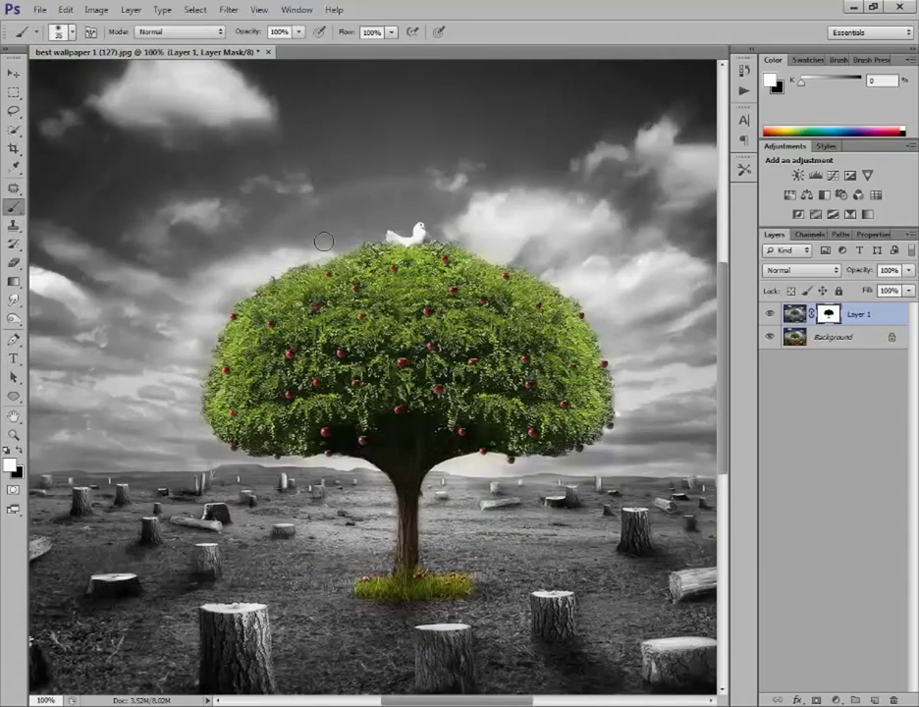
click(771, 338)
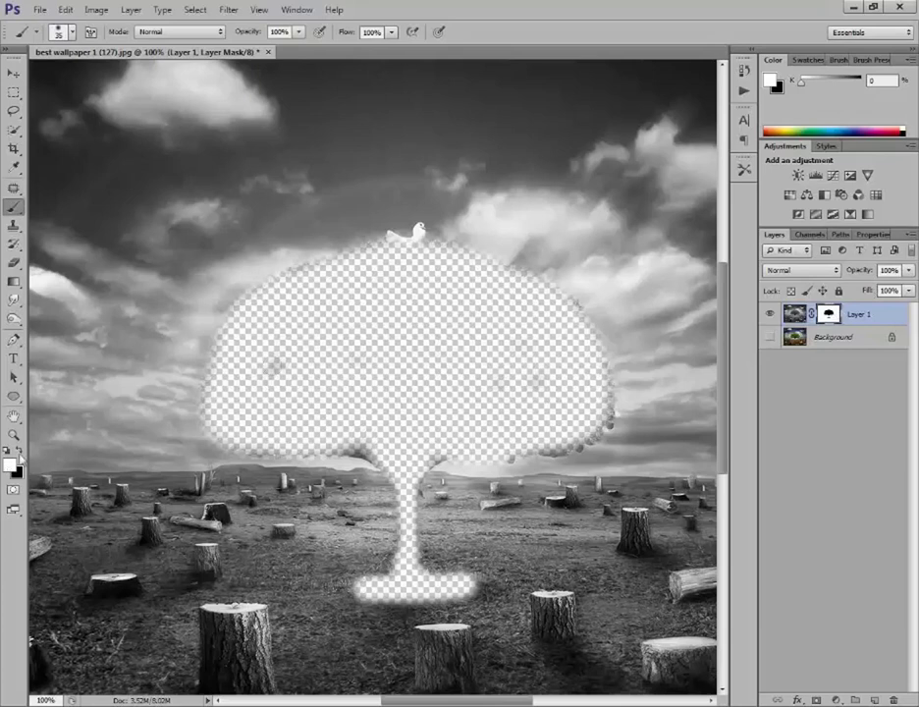
Paint black over stray specks inside and along the tree's edges, then show the Background again
key(x)
mouse_move(295, 388)
mouse_down()
mouse_move(281, 371)
mouse_move(527, 383)
mouse_up()
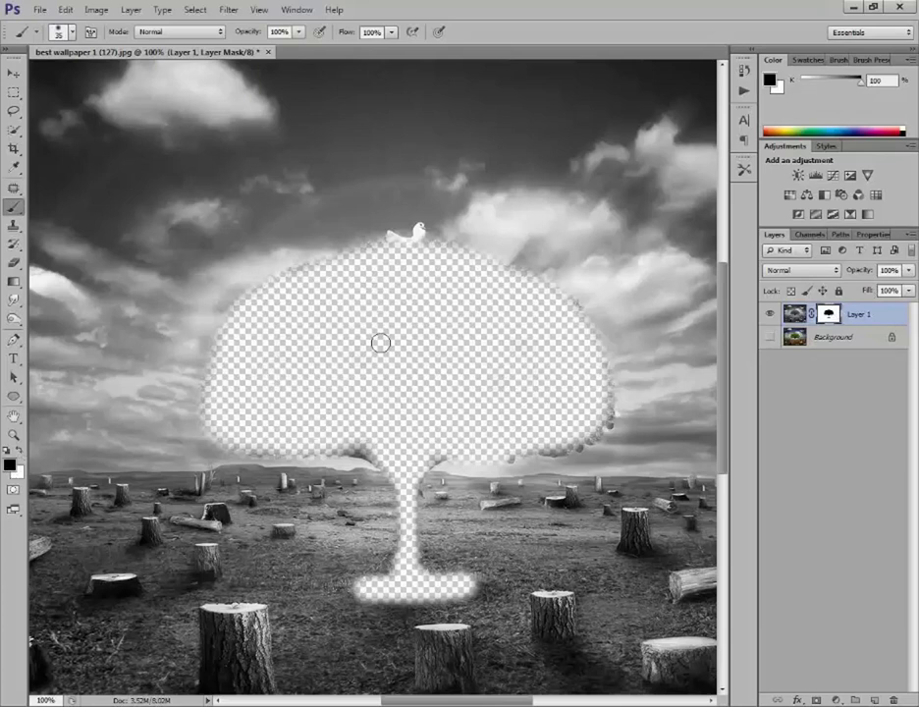
drag(322, 272, 290, 281)
drag(355, 262, 386, 253)
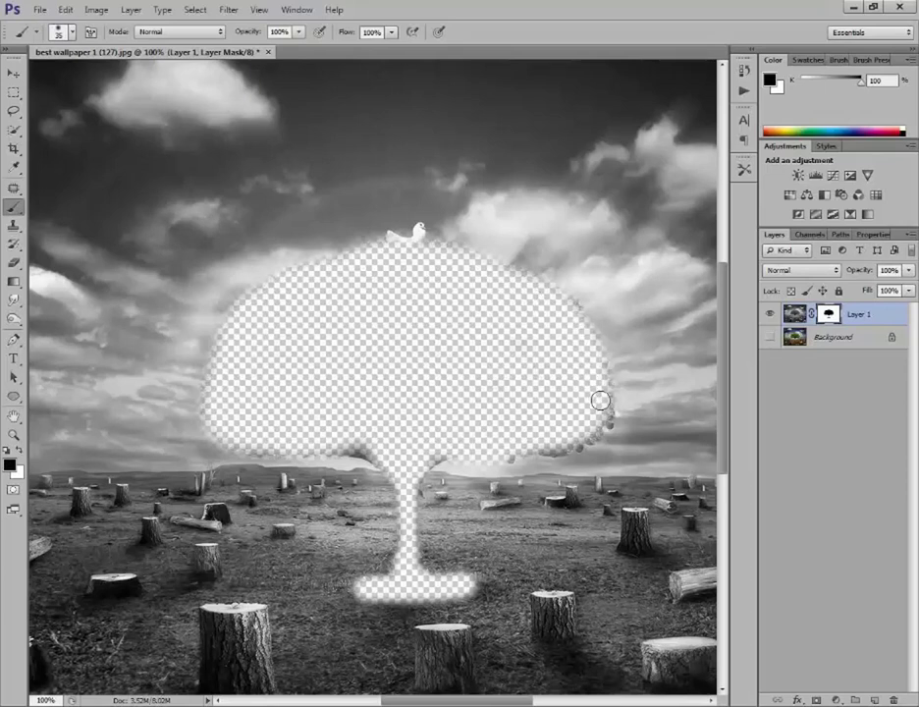
mouse_move(599, 400)
mouse_down()
mouse_move(601, 420)
mouse_move(552, 443)
mouse_move(462, 431)
mouse_move(371, 446)
mouse_move(262, 435)
mouse_up()
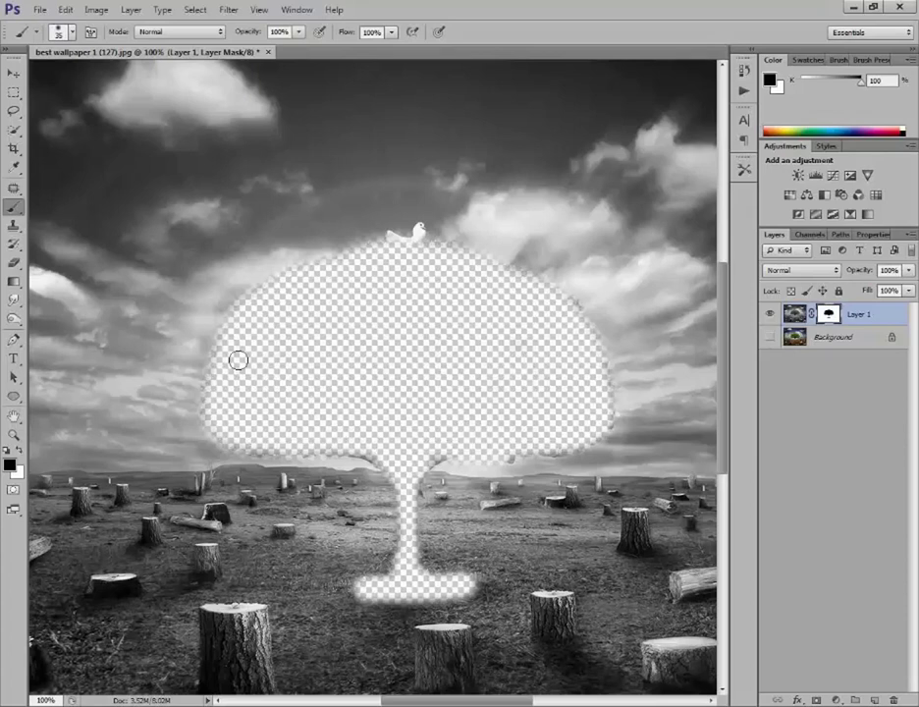
click(770, 337)
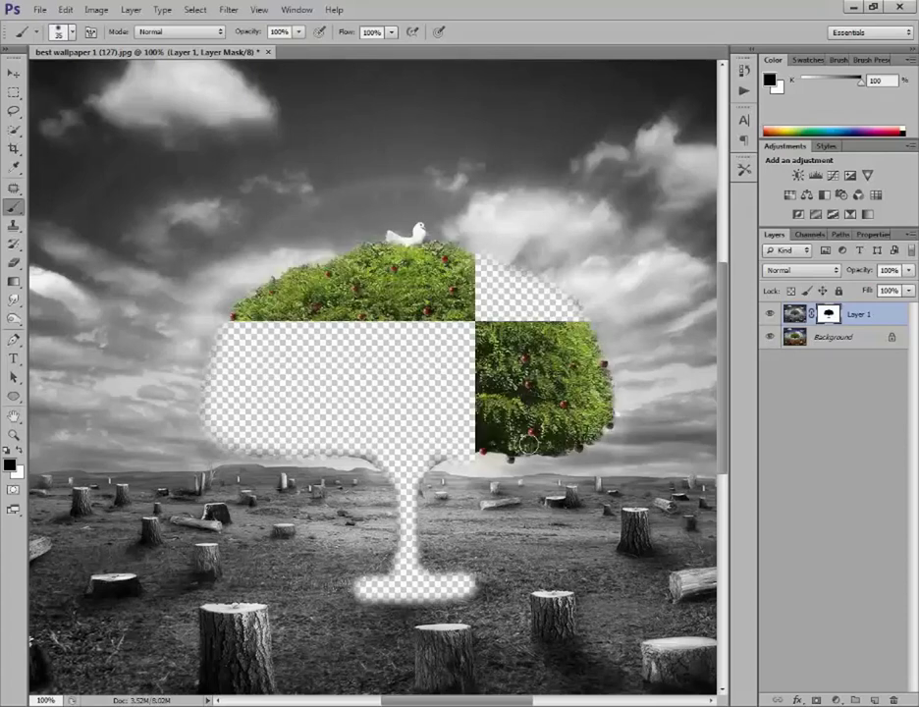
Zoom out to the whole image and lower Layer 1's opacity to 96%
key(z)
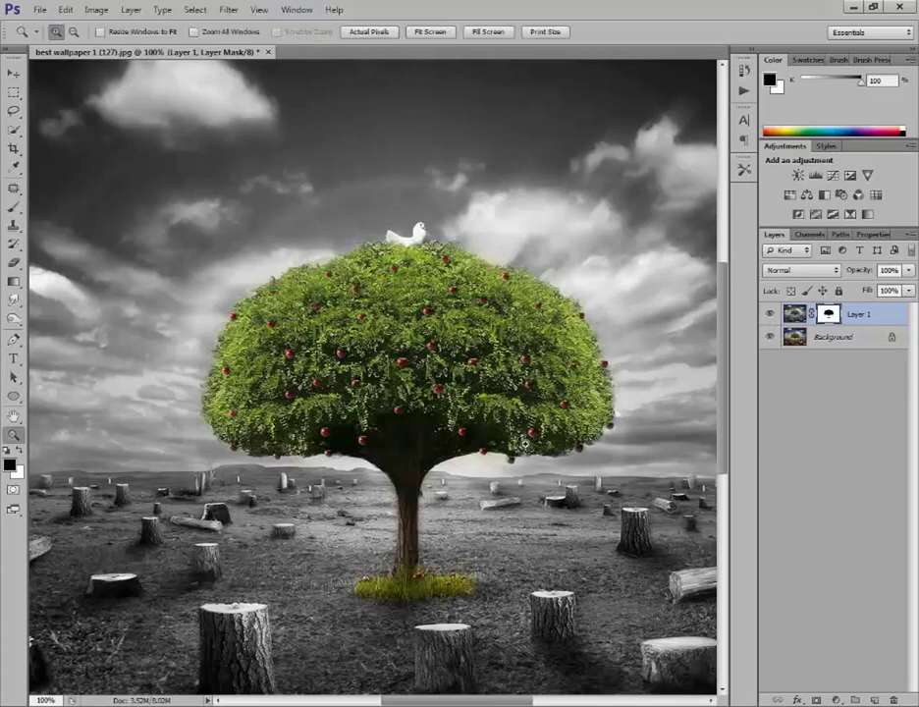
alt+click(527, 444)
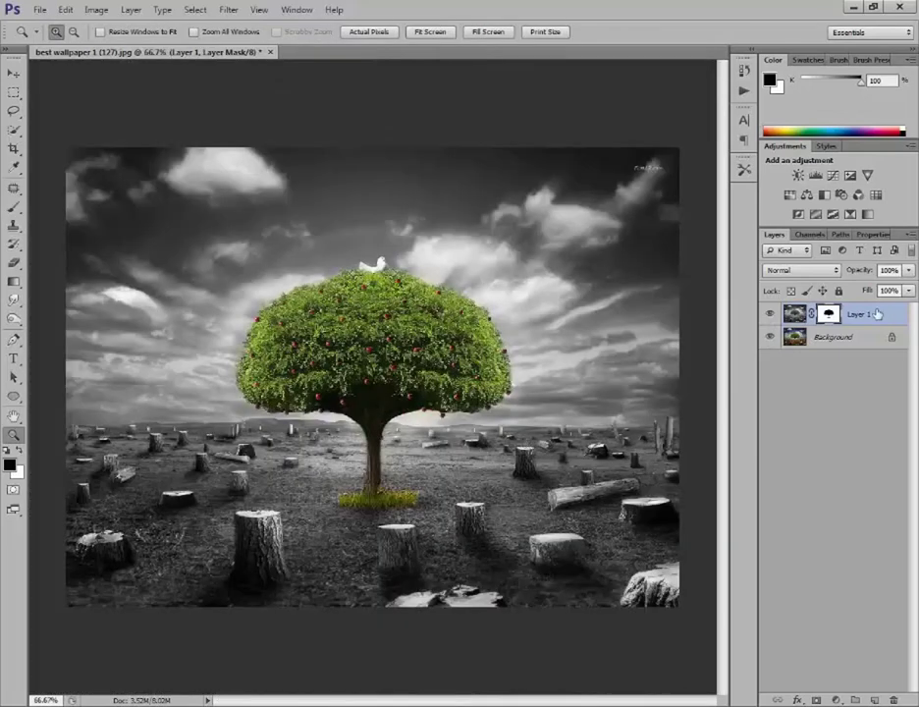
click(909, 269)
drag(910, 294, 907, 295)
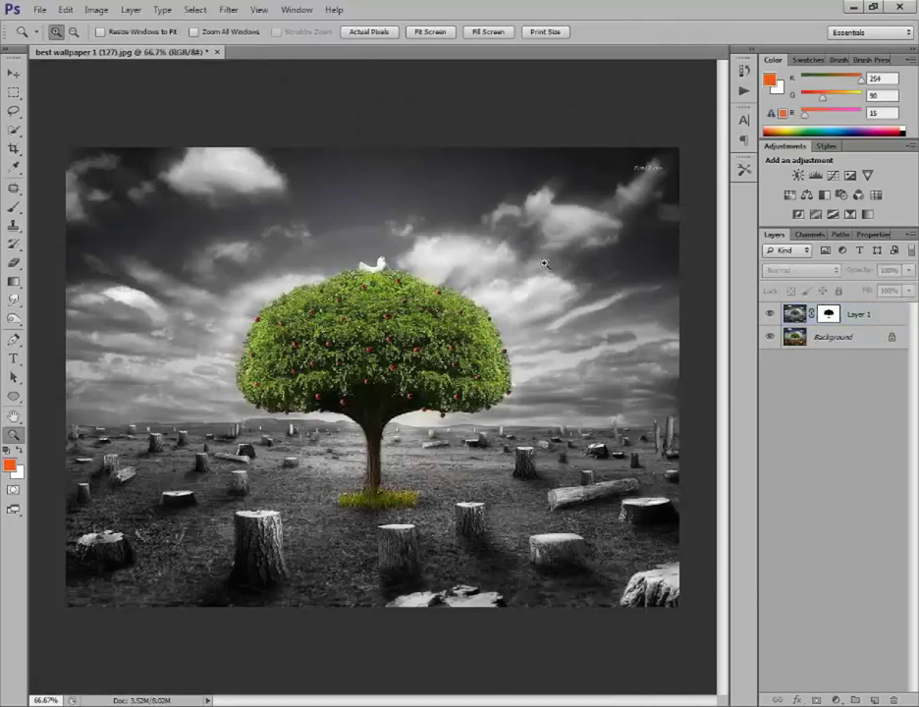
Choose the Burn Tool and make the Background layer the active layer
click(14, 318)
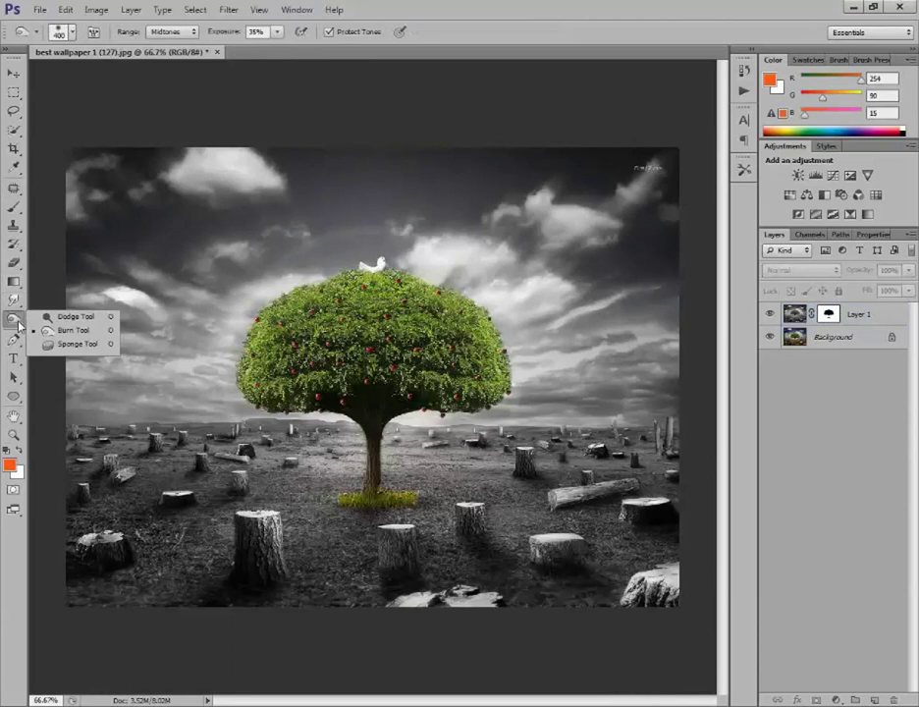
click(91, 331)
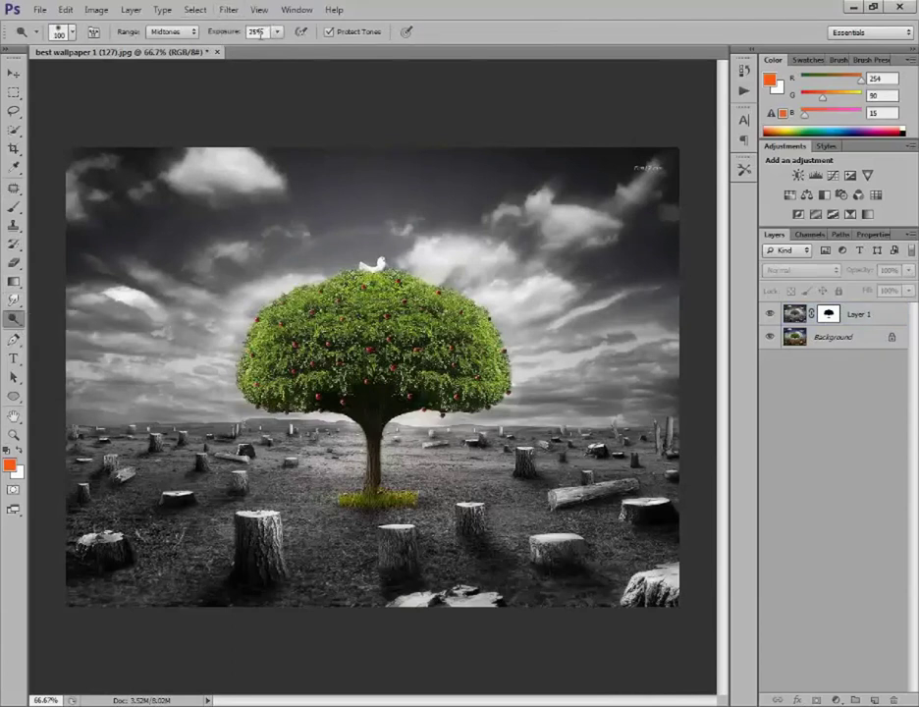
click(832, 338)
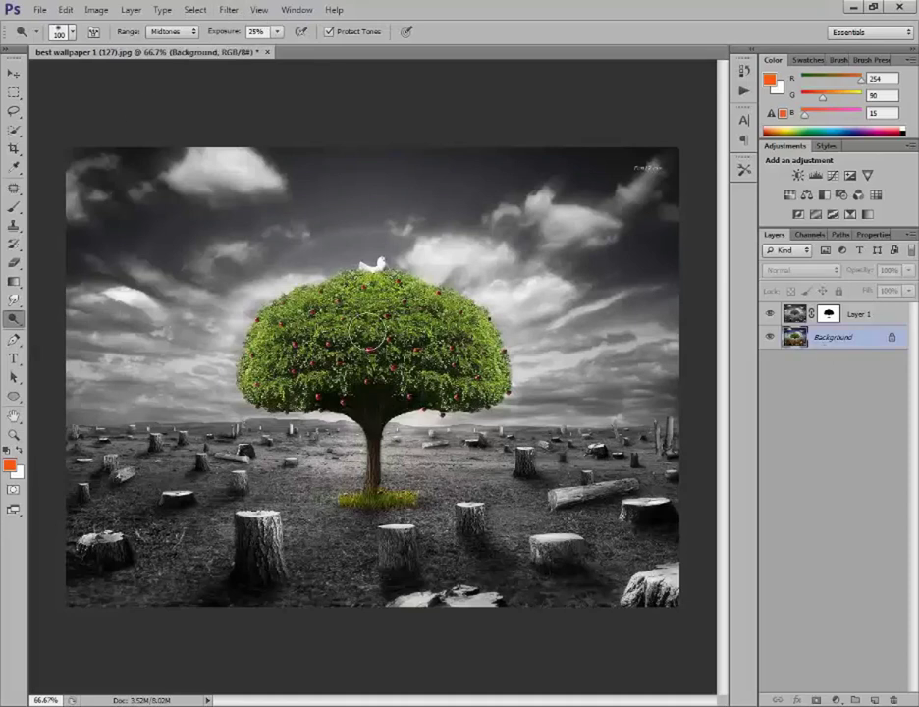
Set the burn brush size to 50 px in the Brush Preset picker
click(63, 31)
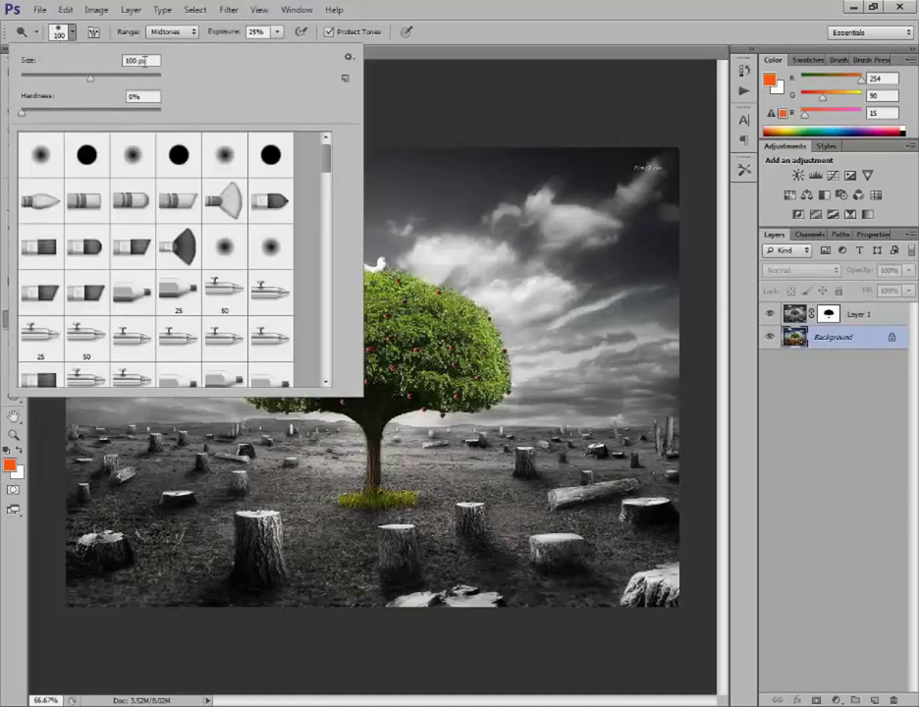
double_click(142, 61)
text(50)
key(Return)
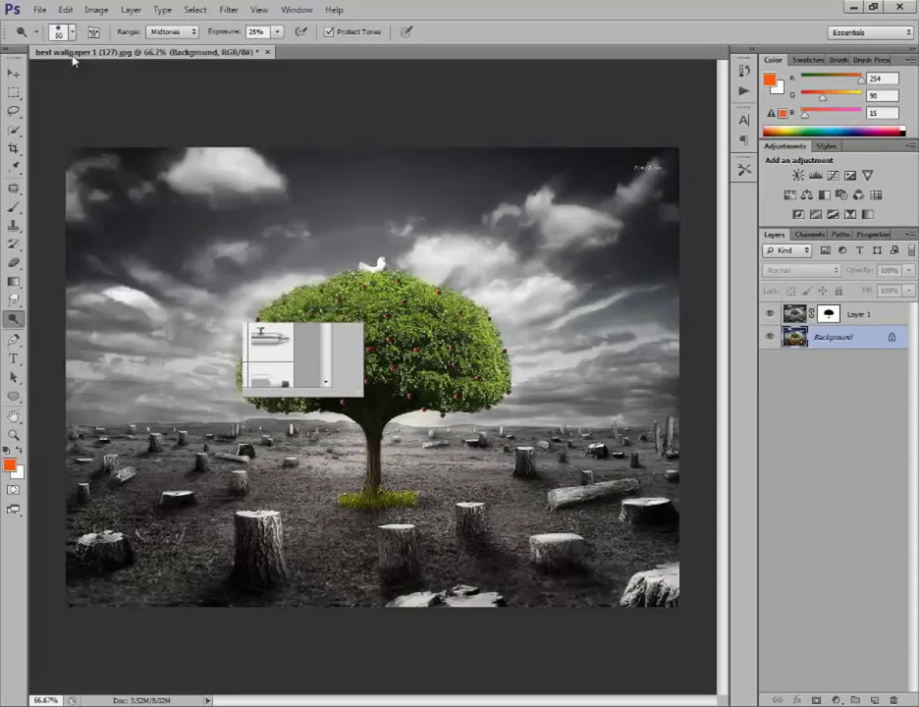
click(58, 32)
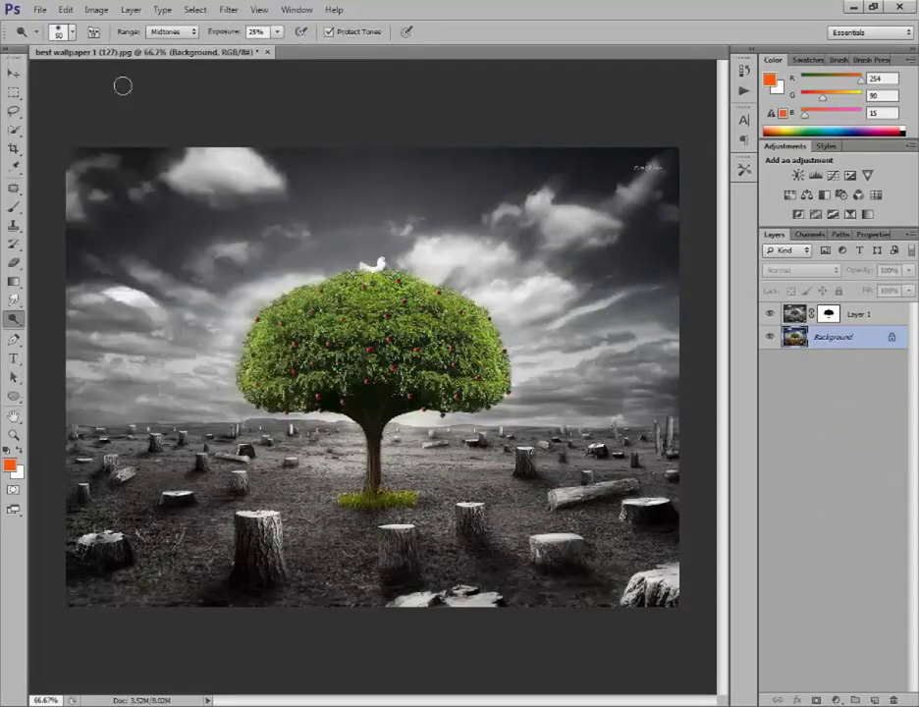
click(59, 32)
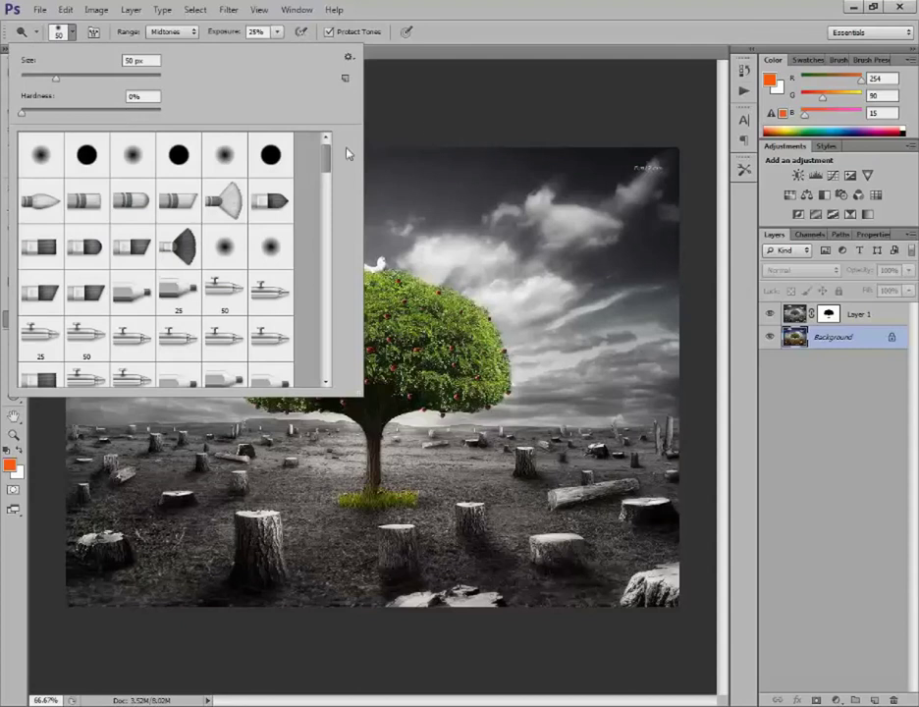
click(437, 127)
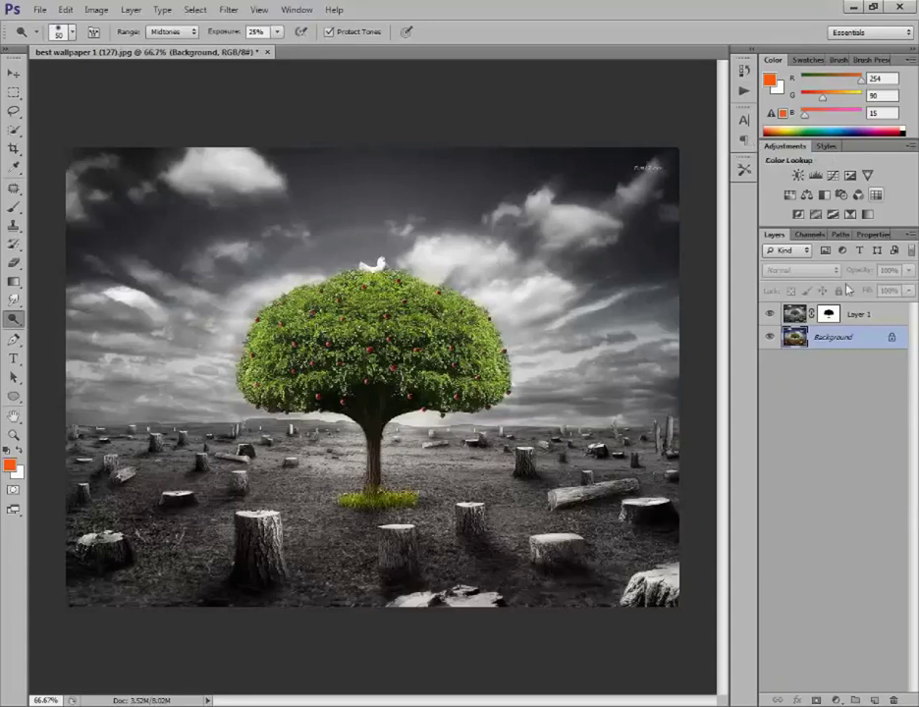
click(771, 314)
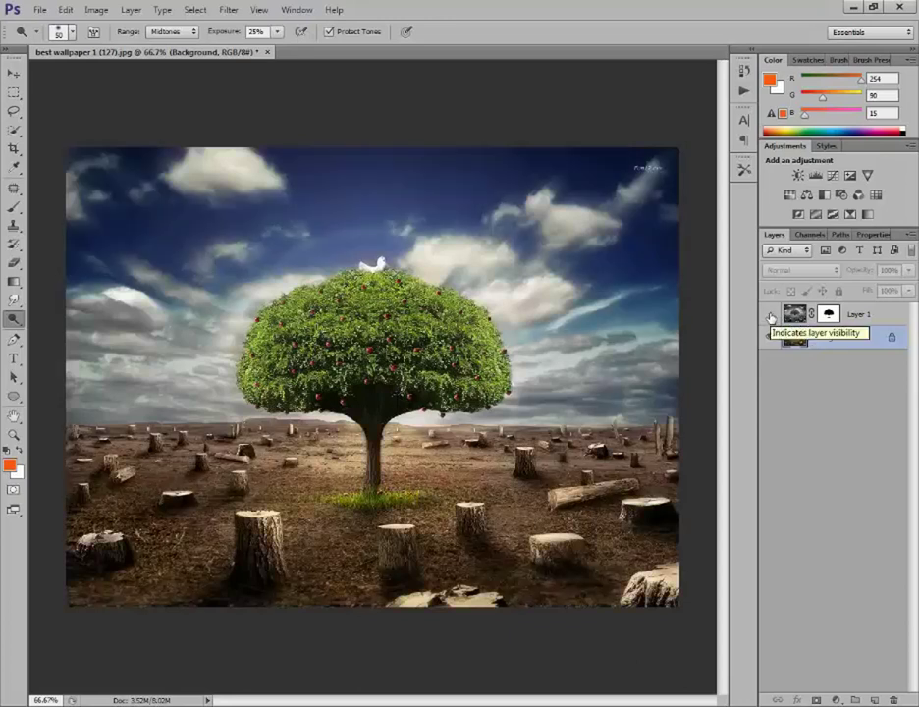
click(771, 315)
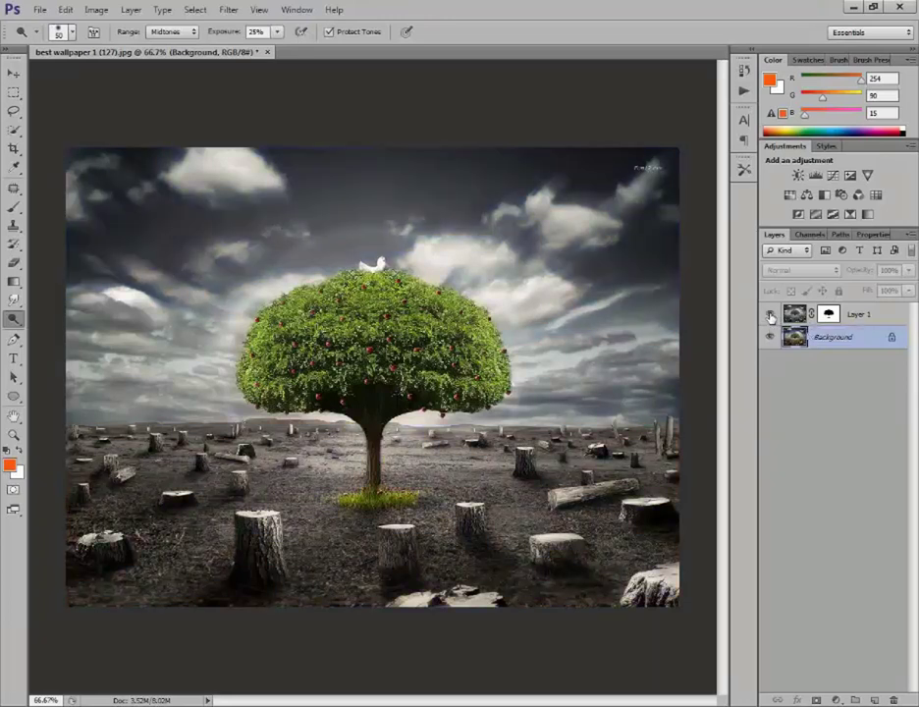